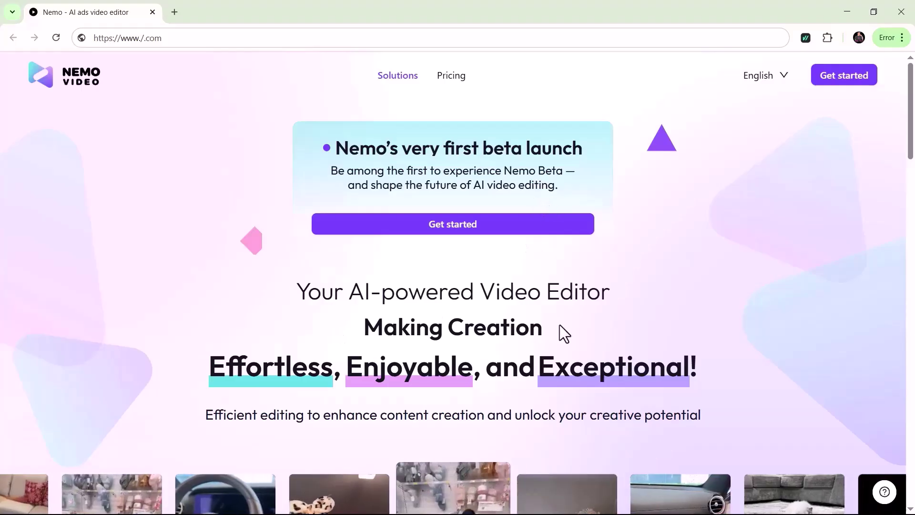
- Start a new video task named 'skincar'
scroll(560, 325, "down", 3)
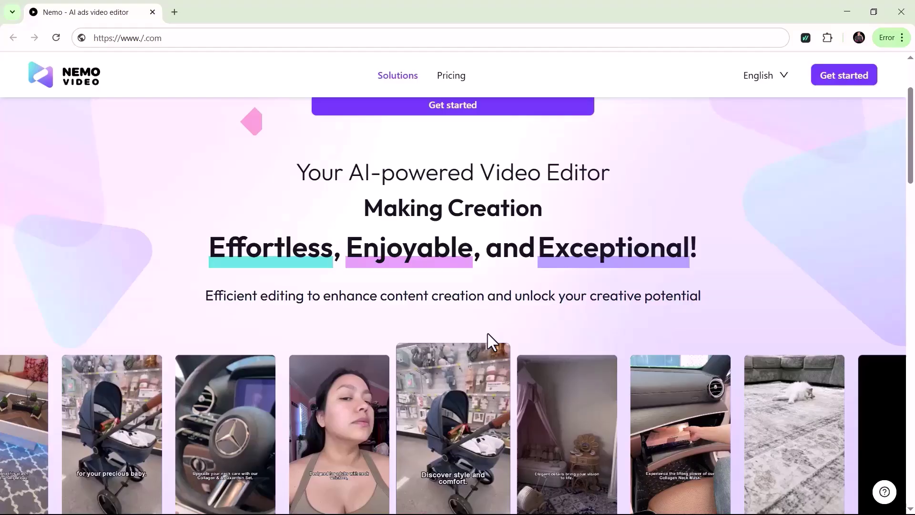
scroll(478, 333, "down", 5)
scroll(333, 300, "up", 3)
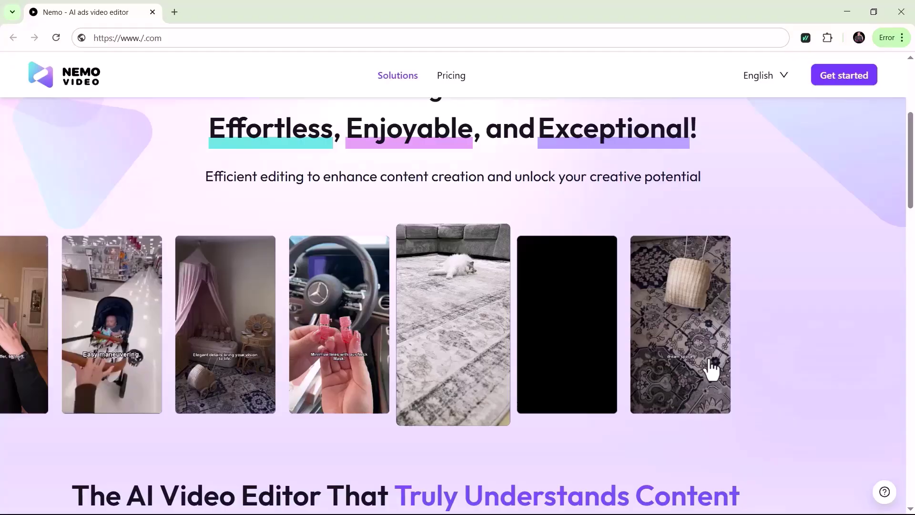
scroll(712, 367, "down", 3)
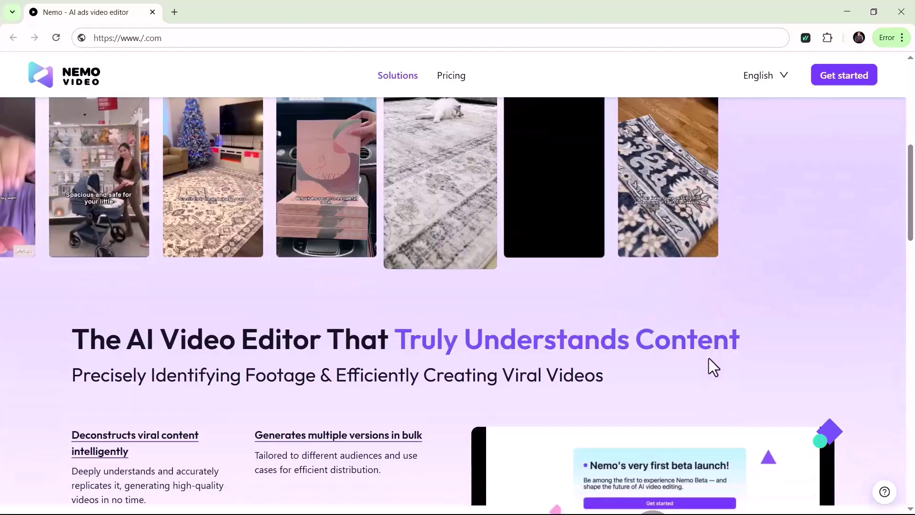
scroll(708, 358, "down", 3)
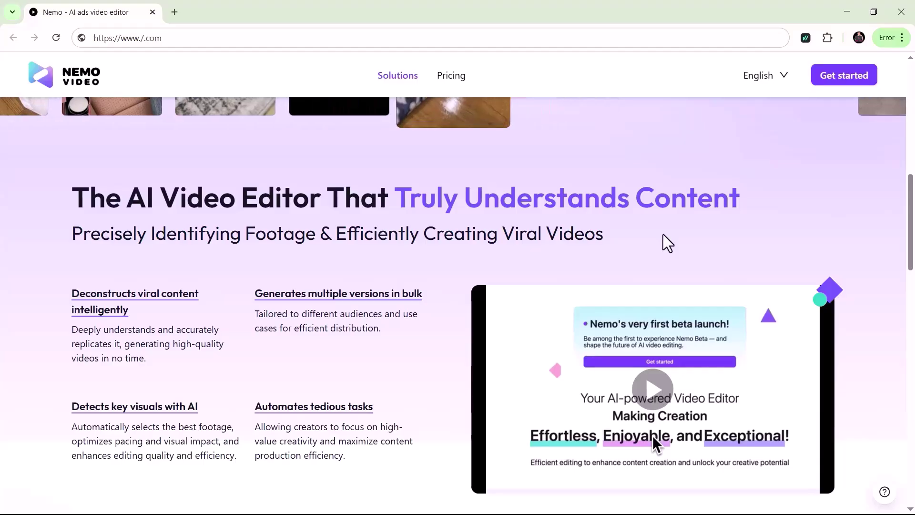
scroll(667, 243, "down", 1)
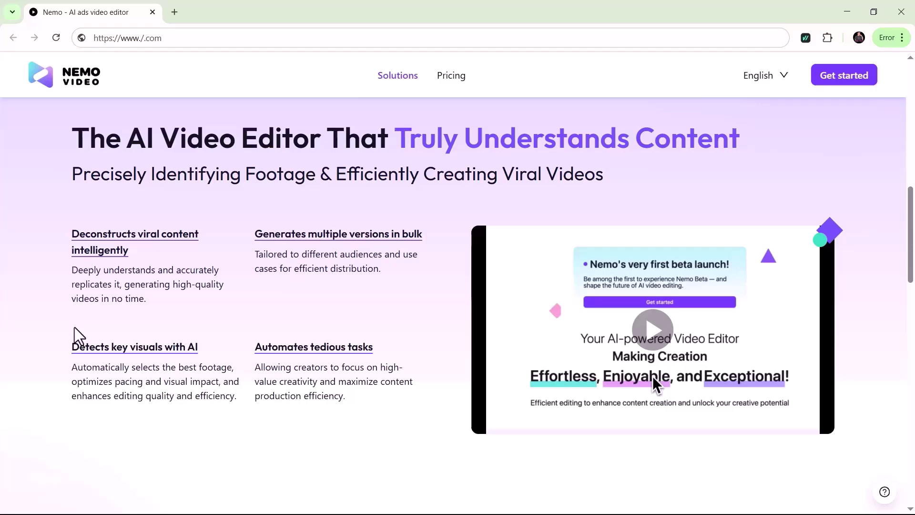
scroll(75, 328, "down", 6)
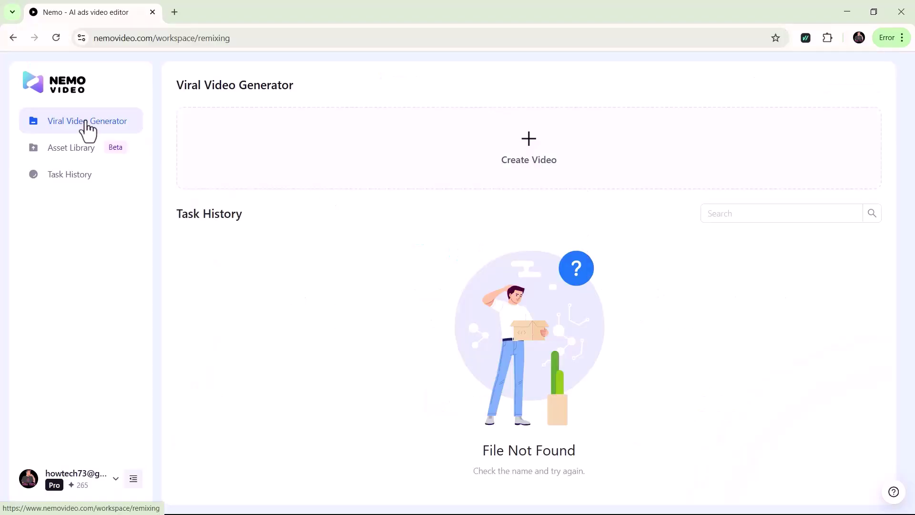
left_click(531, 170)
left_click(498, 171)
type("skincar")
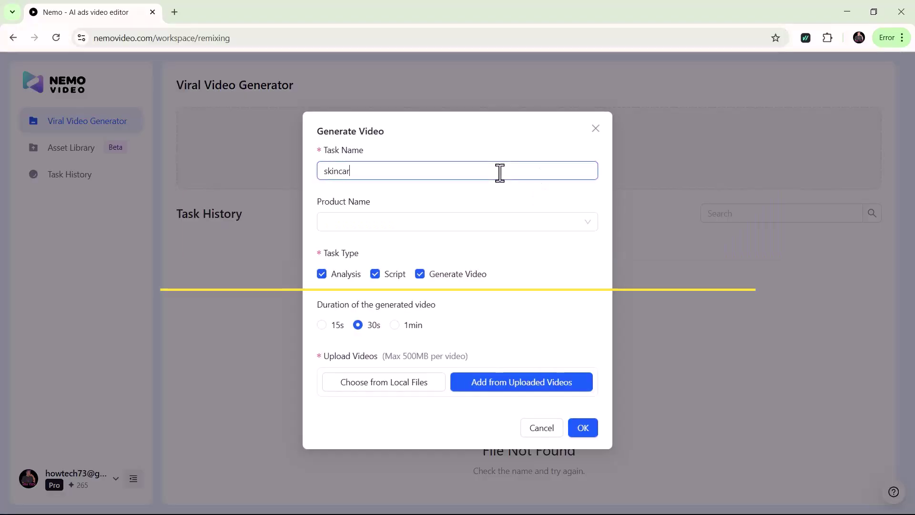
- Add 'man skincar' as the product name tag and upload the two selected videos
left_click(434, 221)
type("man skincar")
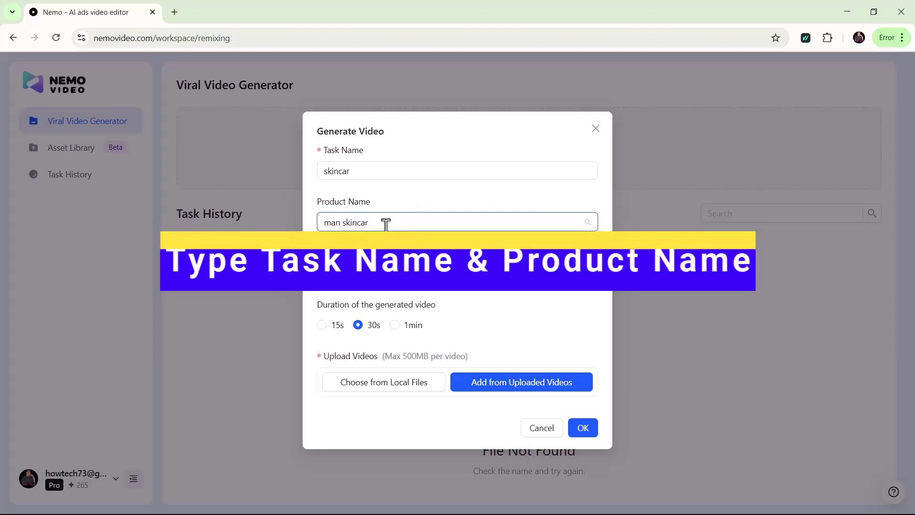
key("Return")
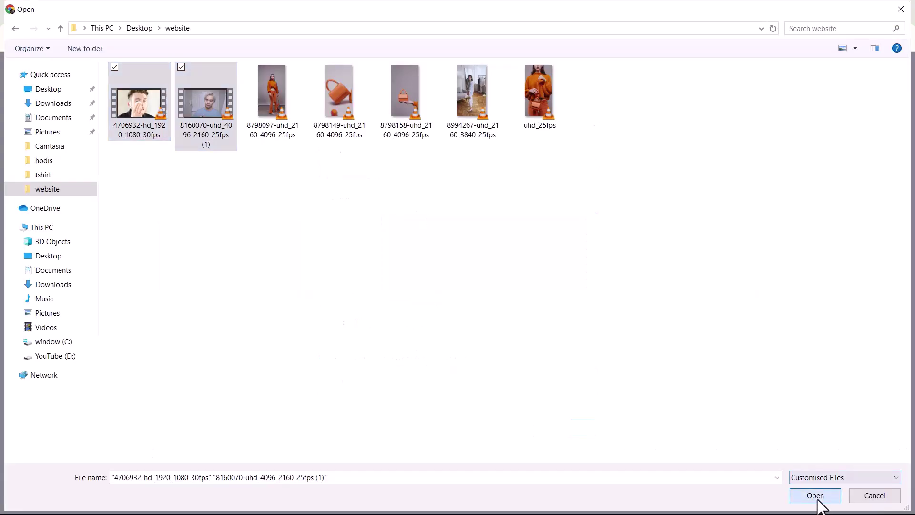
left_click(815, 496)
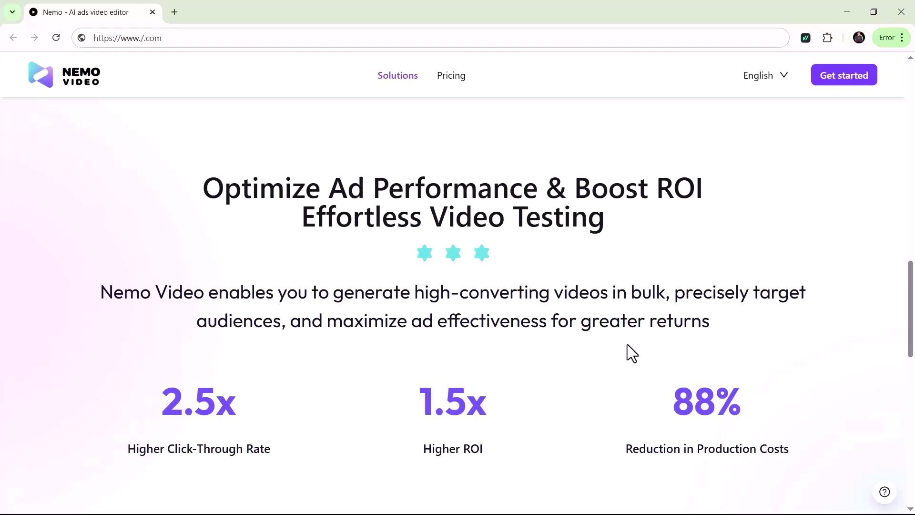
- Scroll past the user reviews and enter the Viral Video Generator workspace via Get started
scroll(627, 344, "down", 7)
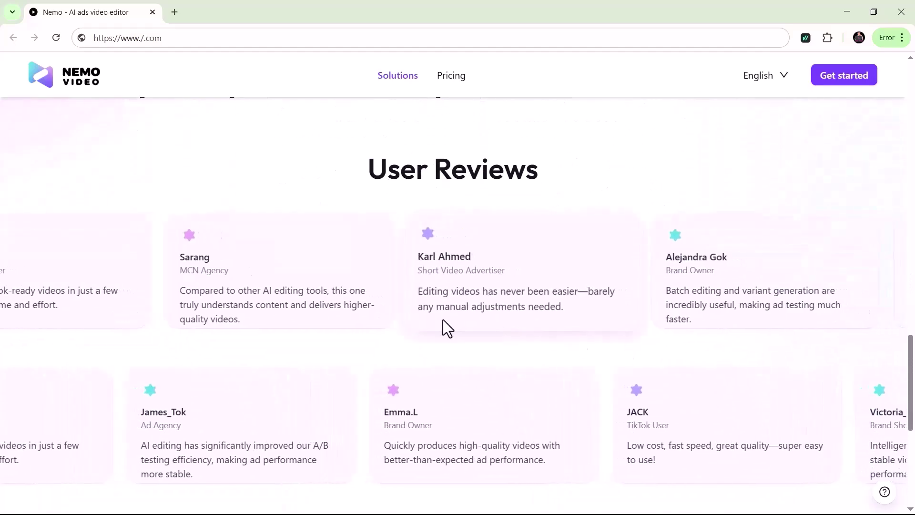
scroll(372, 301, "down", 1)
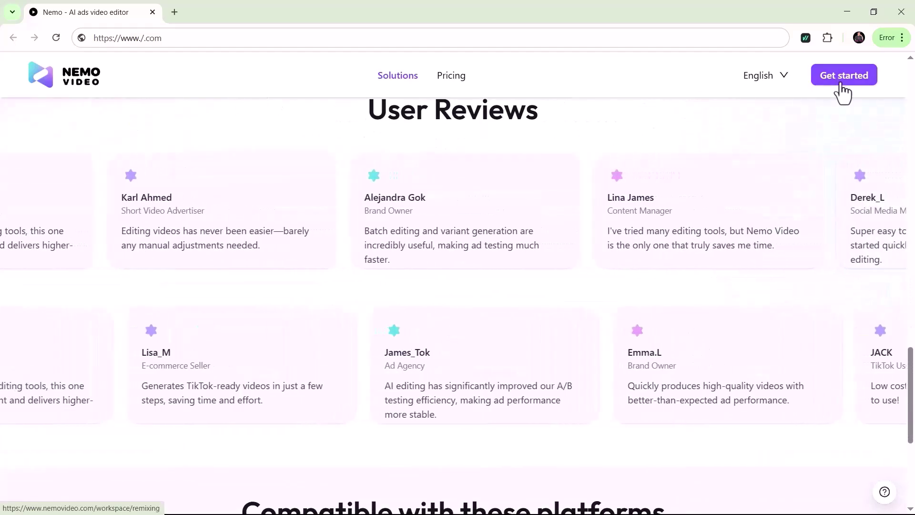
left_click(842, 76)
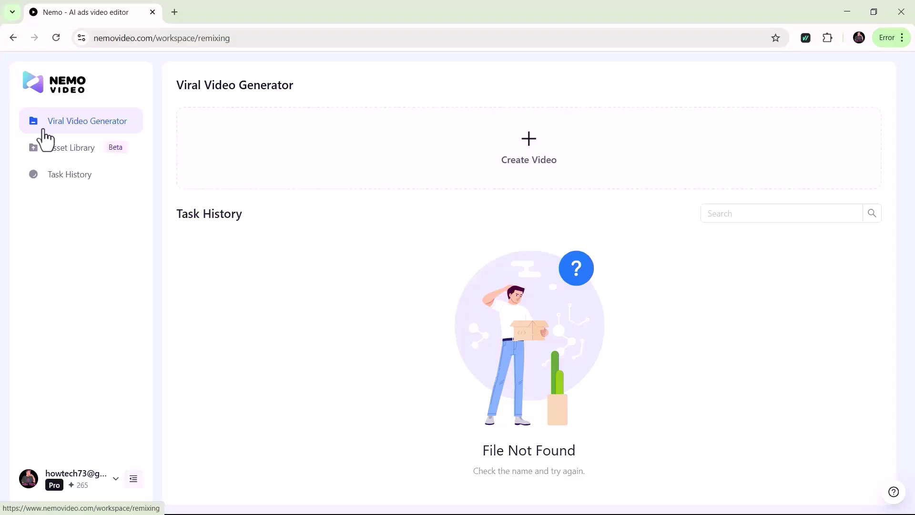
- Go to the Asset Library and view its Task History
left_click(58, 152)
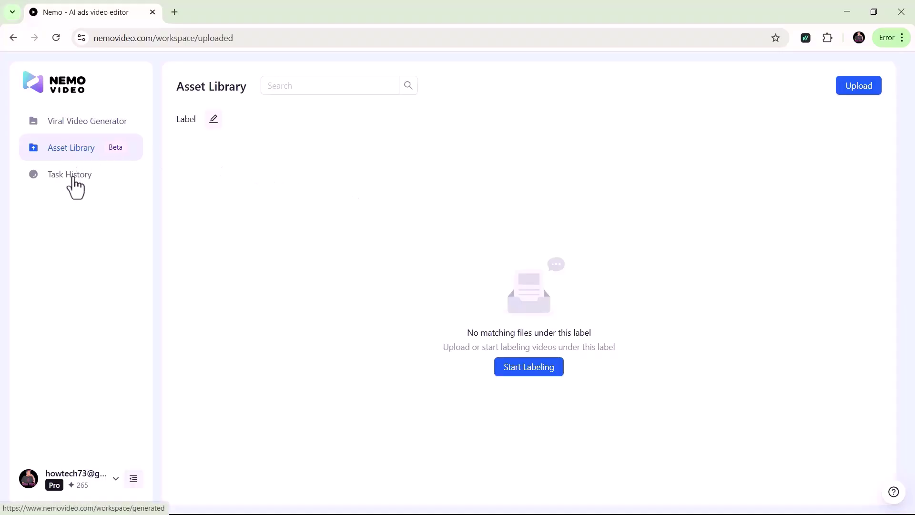
left_click(75, 186)
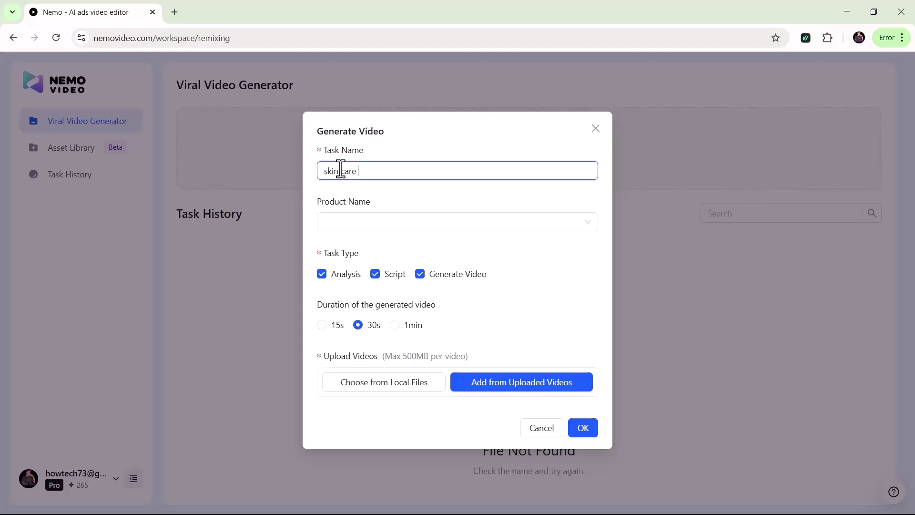
- Set the product name to 'man skin care' from the suggestions
left_click(351, 218)
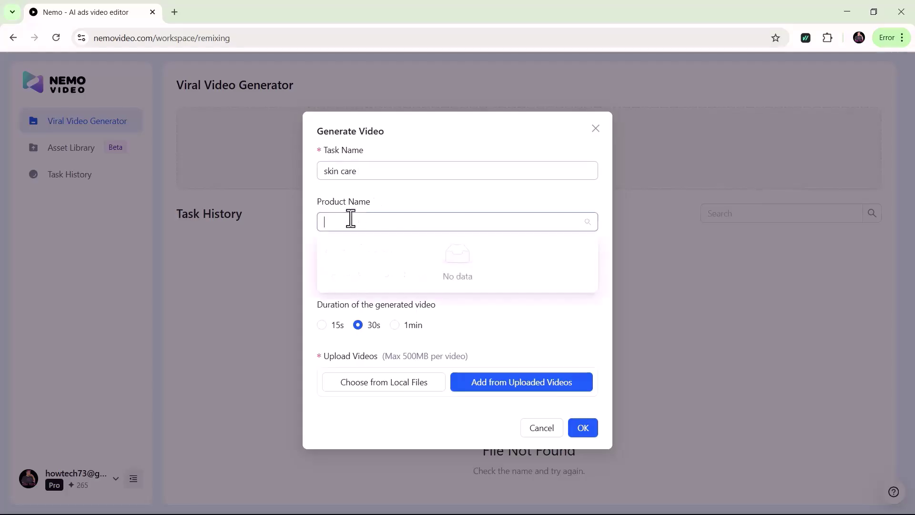
type("man skin care")
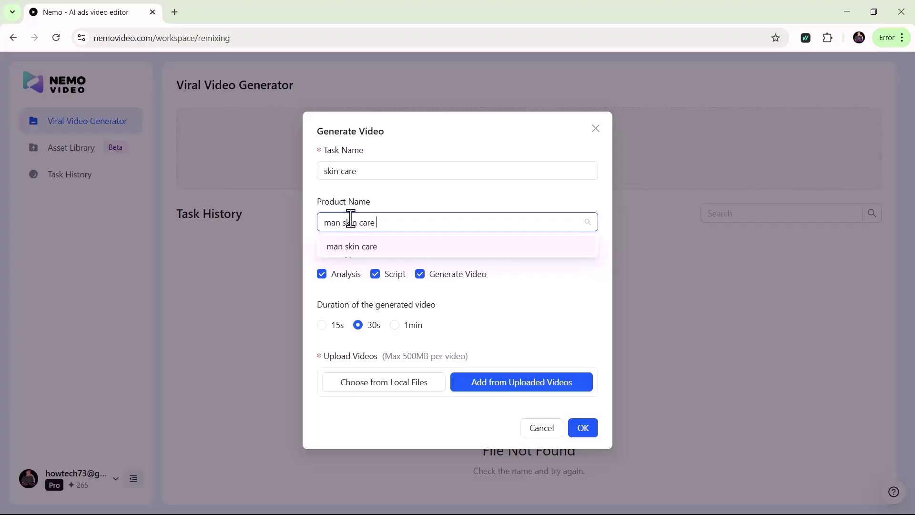
left_click(507, 249)
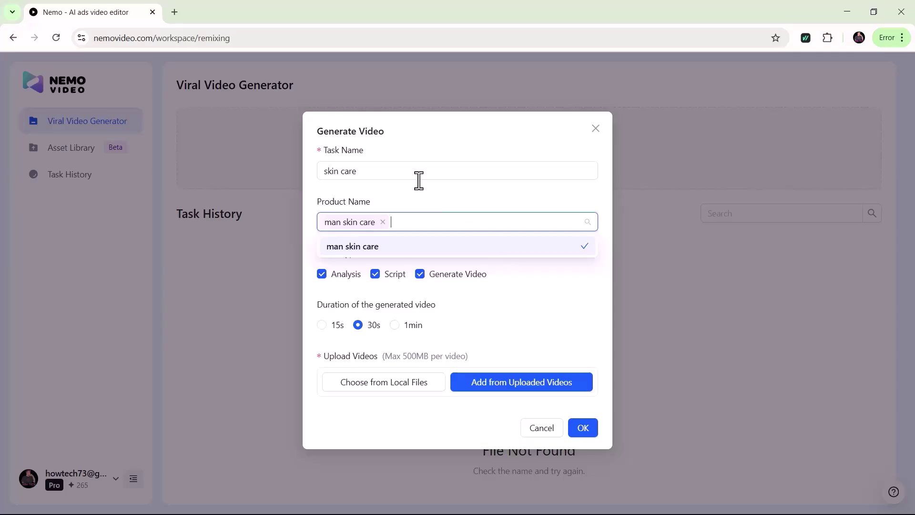
left_click(400, 187)
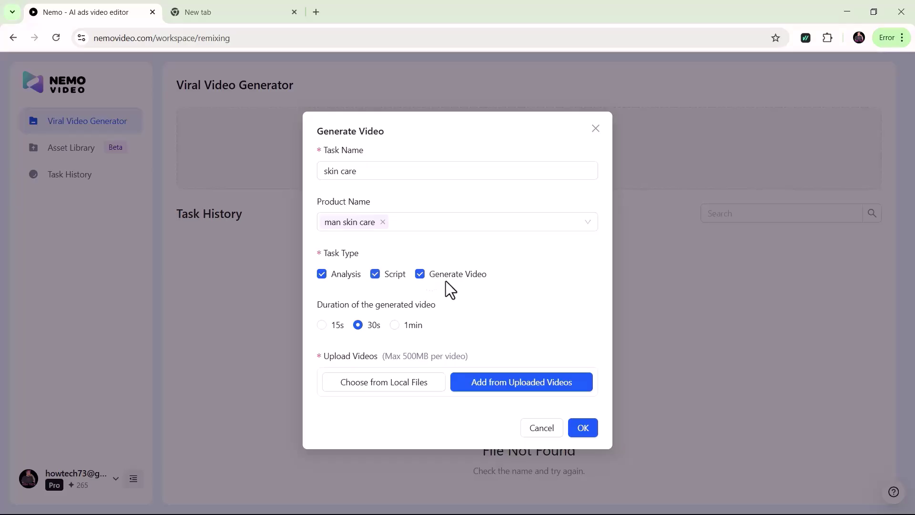
- Keep all three task types checked and set the video duration to 15s
left_click(374, 276)
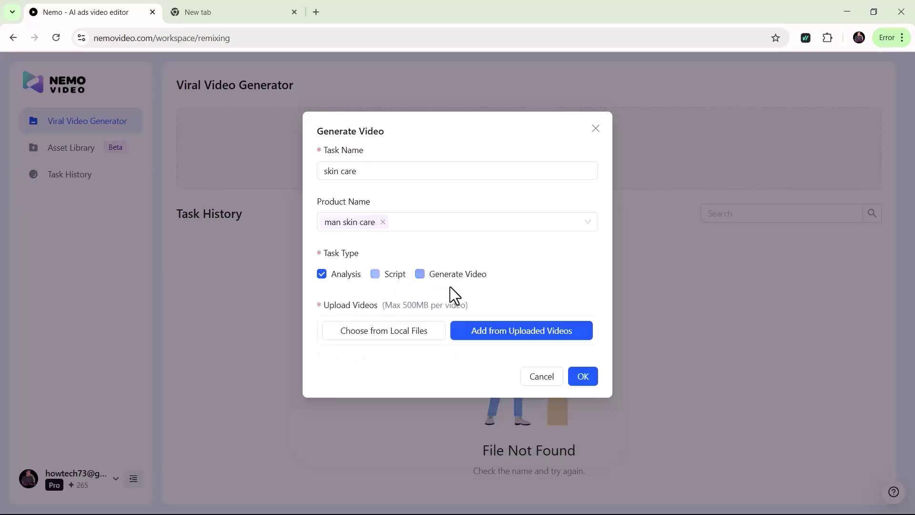
left_click(416, 272)
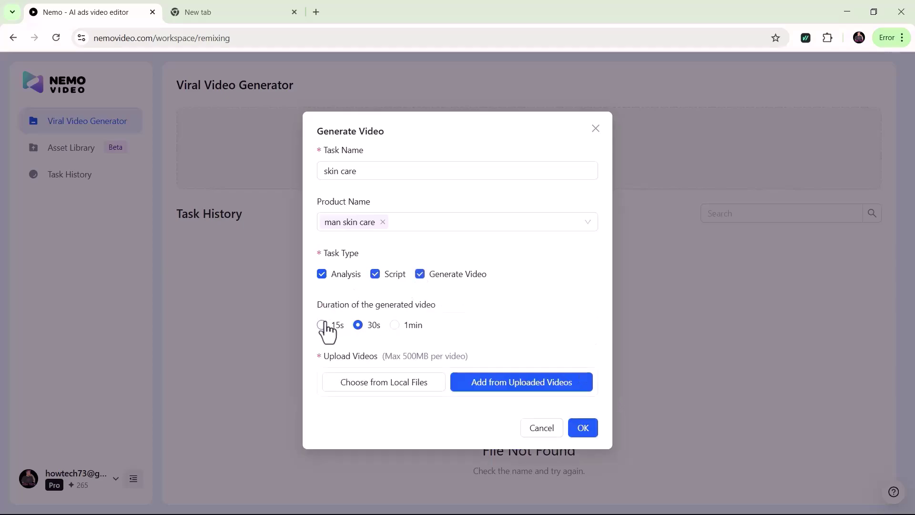
left_click(358, 326)
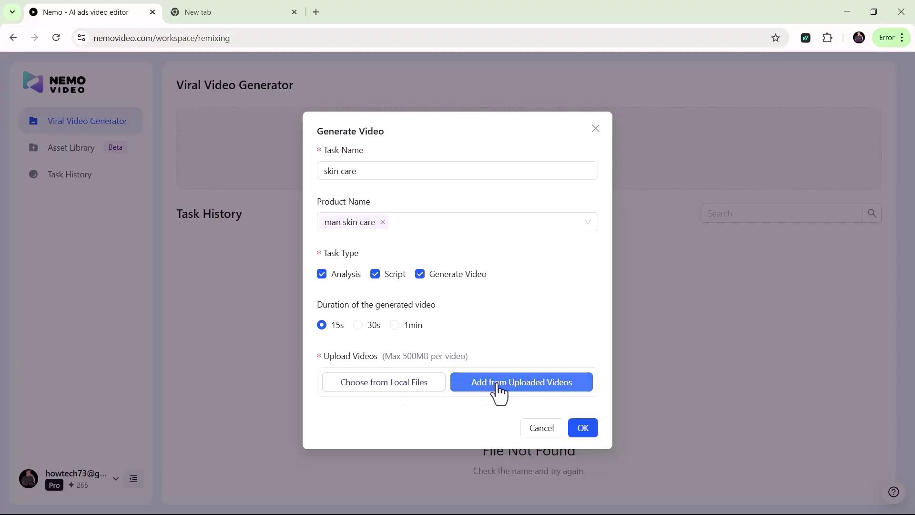
- Pick the first two videos in the website folder from local files for upload
left_click(413, 392)
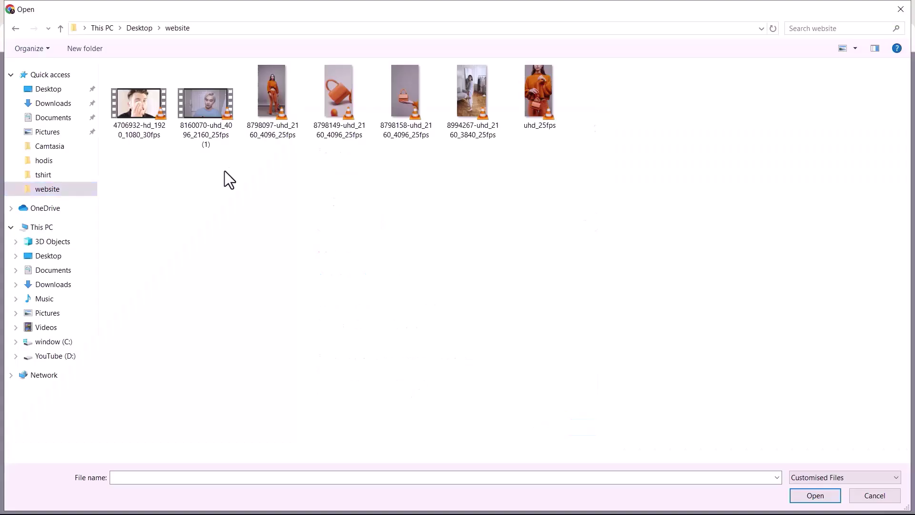
left_click_drag(224, 171, 138, 107)
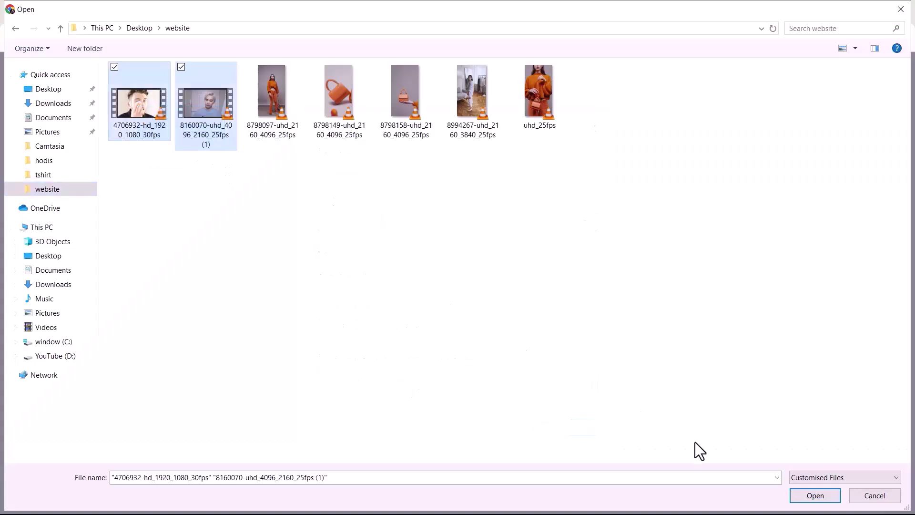
left_click(815, 495)
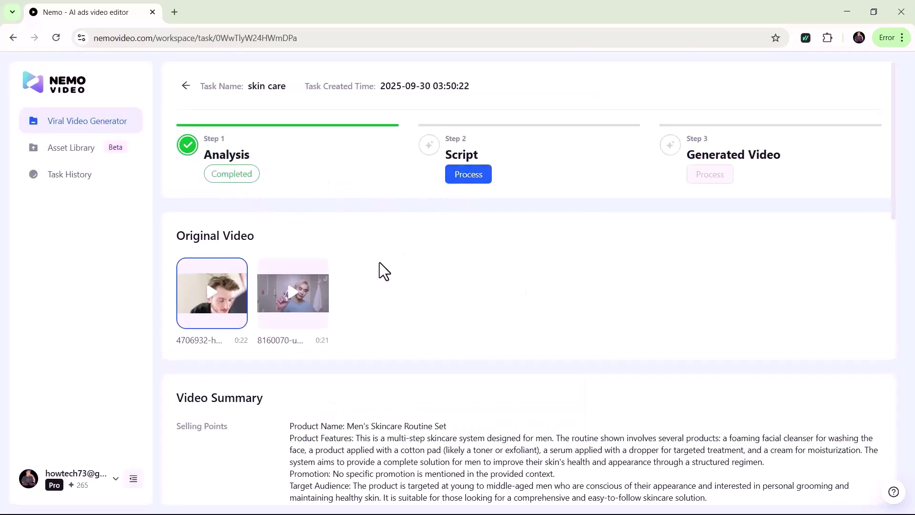
scroll(391, 291, "down", 5)
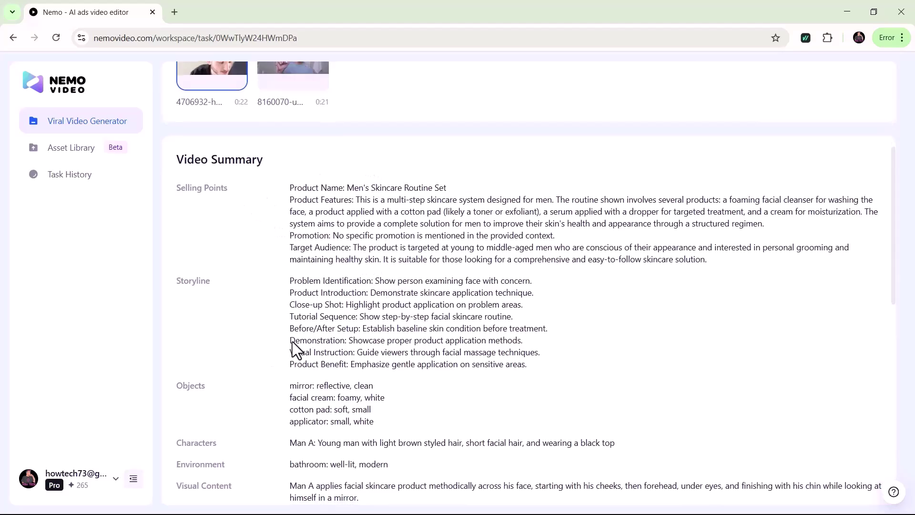
scroll(322, 324, "down", 6)
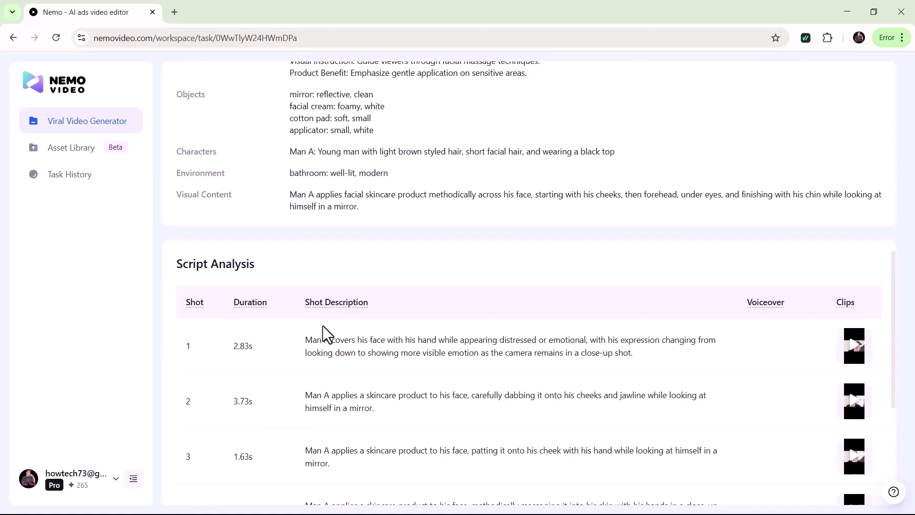
scroll(322, 337, "down", 3)
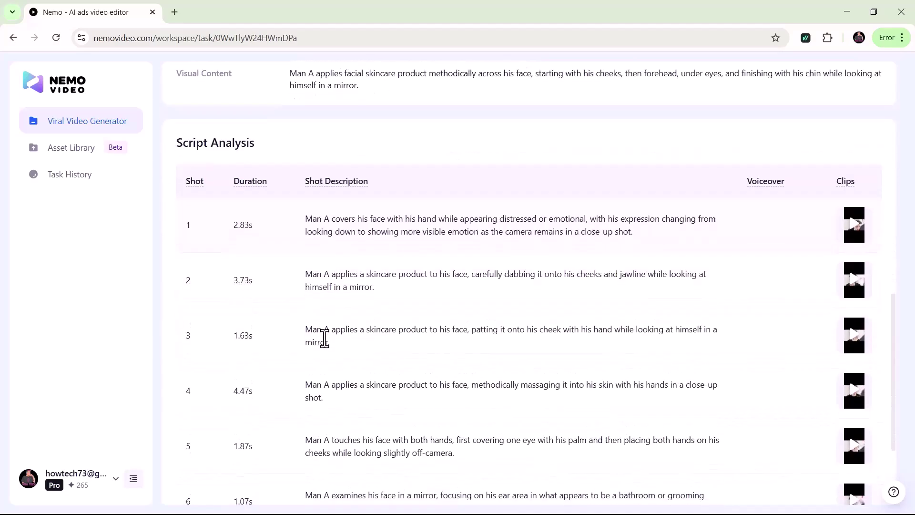
scroll(301, 330, "up", 15)
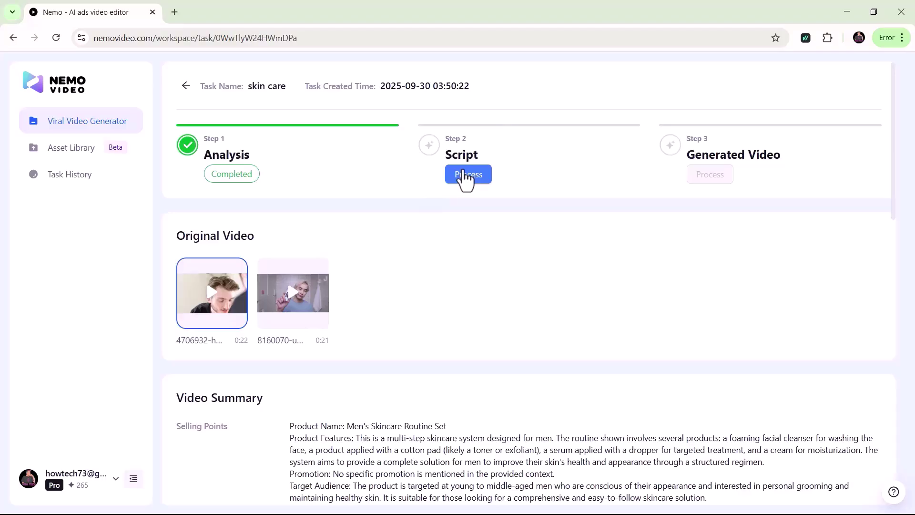
left_click(464, 175)
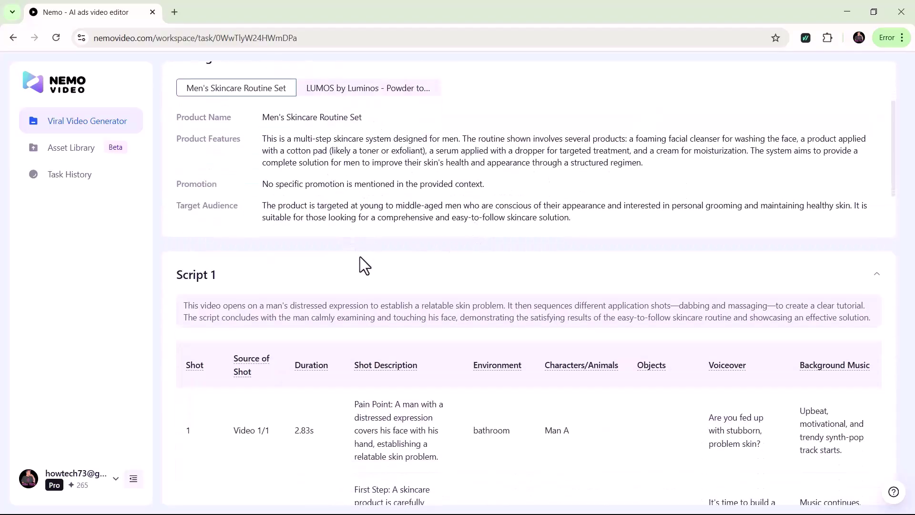
scroll(371, 252, "down", 5)
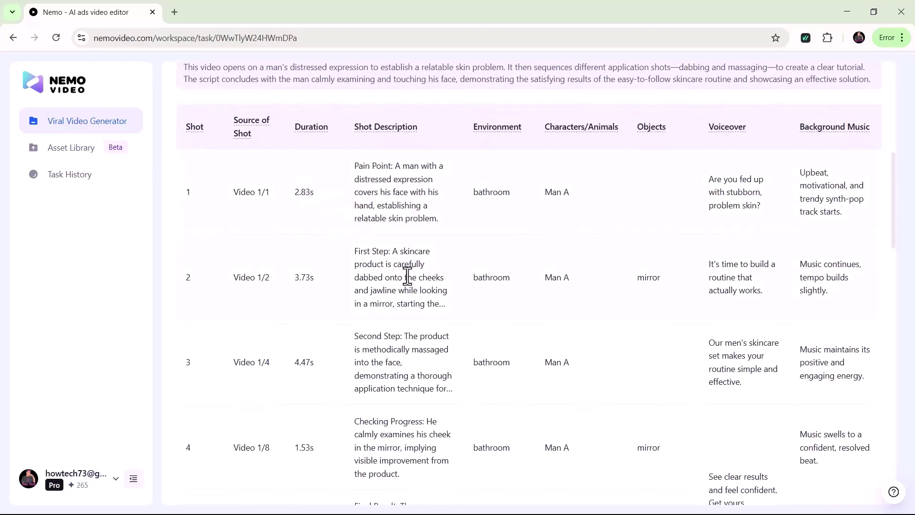
scroll(394, 360, "down", 4)
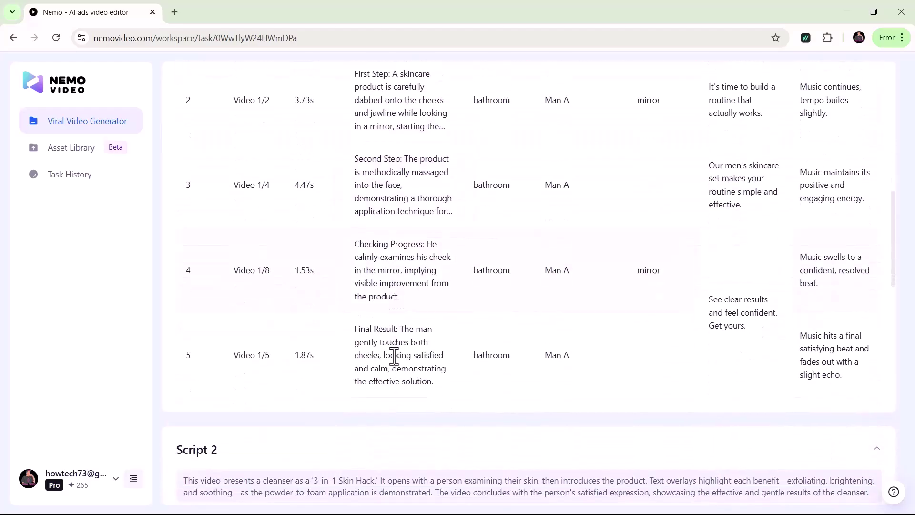
scroll(395, 359, "down", 3)
scroll(708, 190, "up", 15)
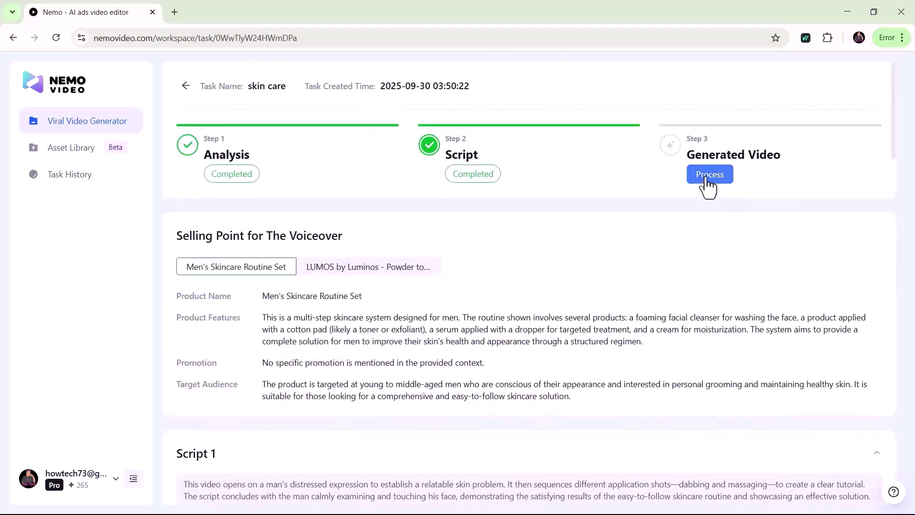
- Generate the final videos from the scripts and scroll through Final Videos 1–3
left_click(708, 175)
scroll(670, 255, "down", 9)
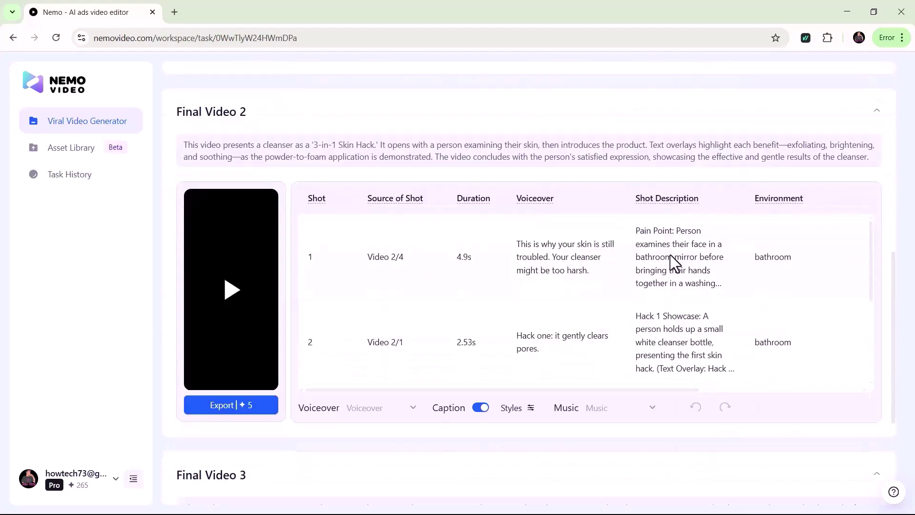
scroll(670, 254, "down", 6)
scroll(670, 254, "up", 9)
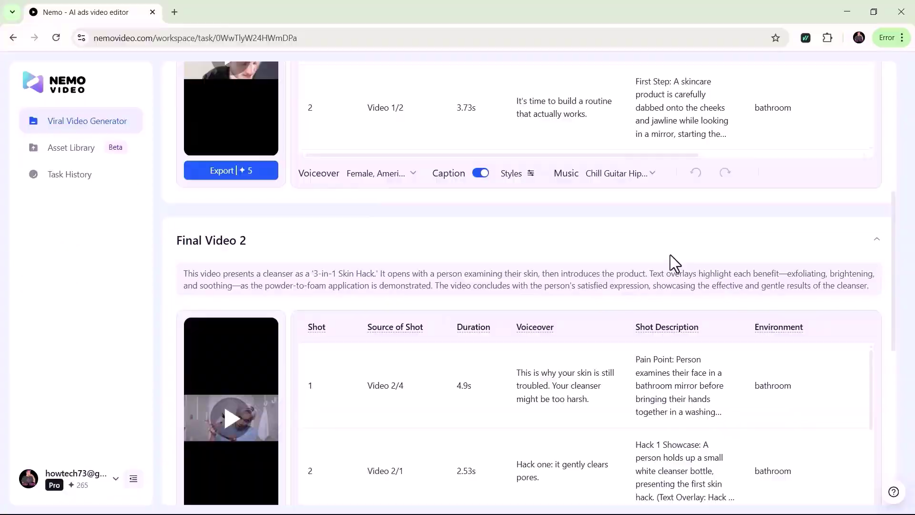
scroll(670, 255, "up", 2)
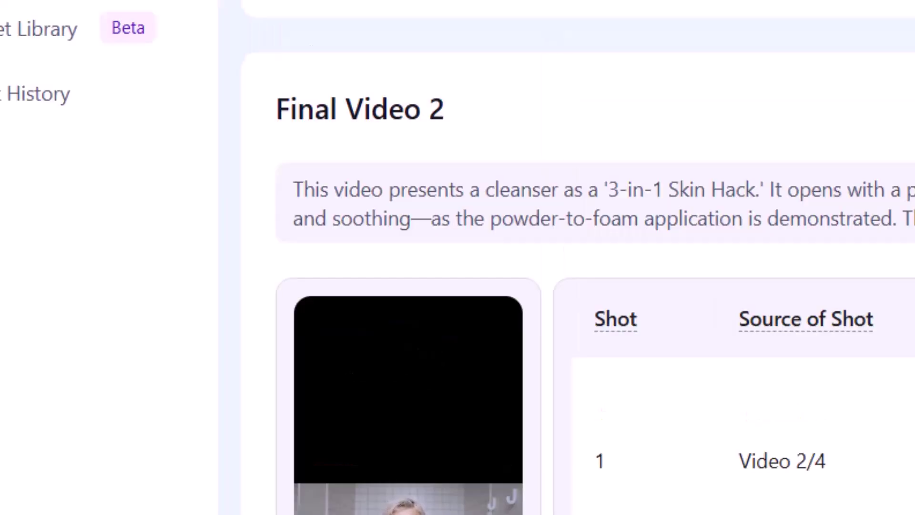
scroll(578, 257, "down", 3)
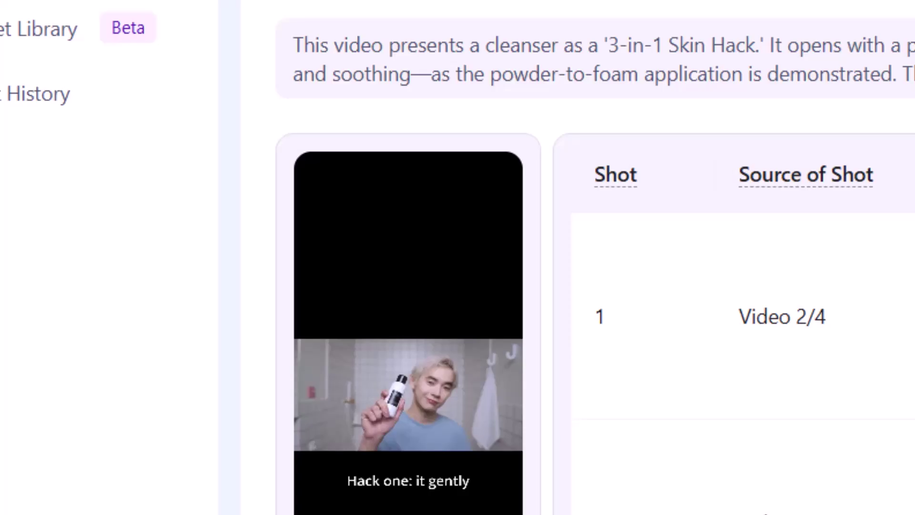
scroll(595, 257, "down", 3)
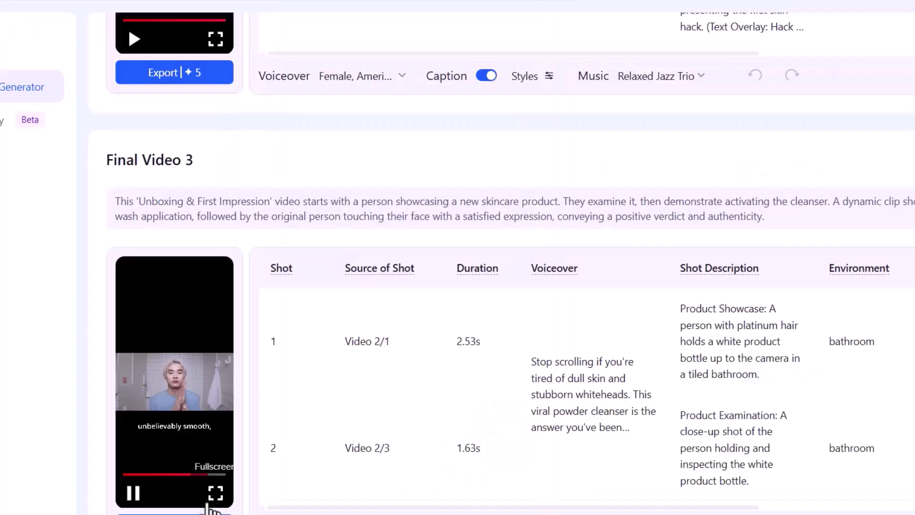
- Preview a voice sample among Final Video 3's Voiceover choices
scroll(411, 442, "down", 1)
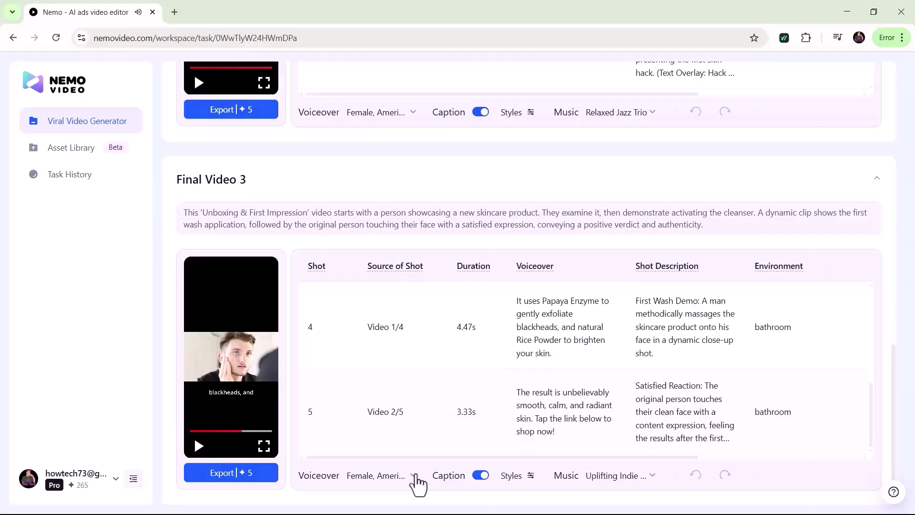
left_click(413, 477)
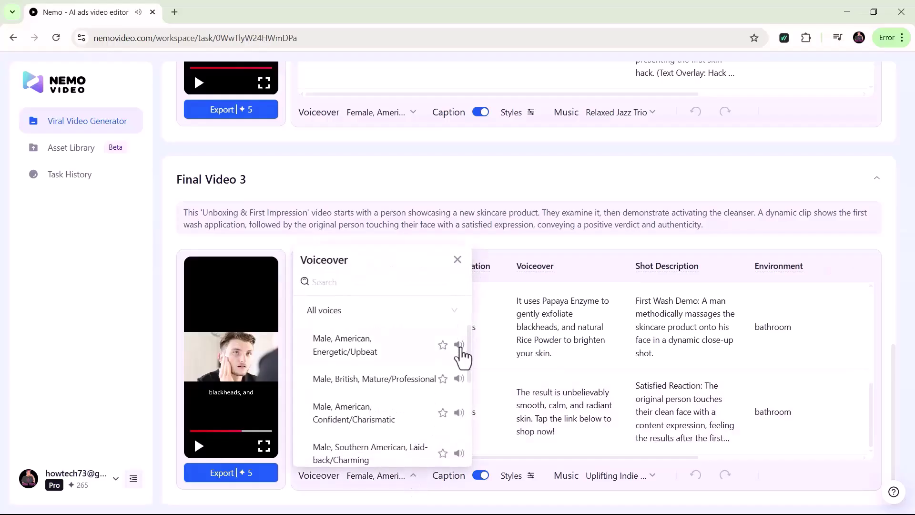
left_click(458, 345)
scroll(460, 381, "down", 5)
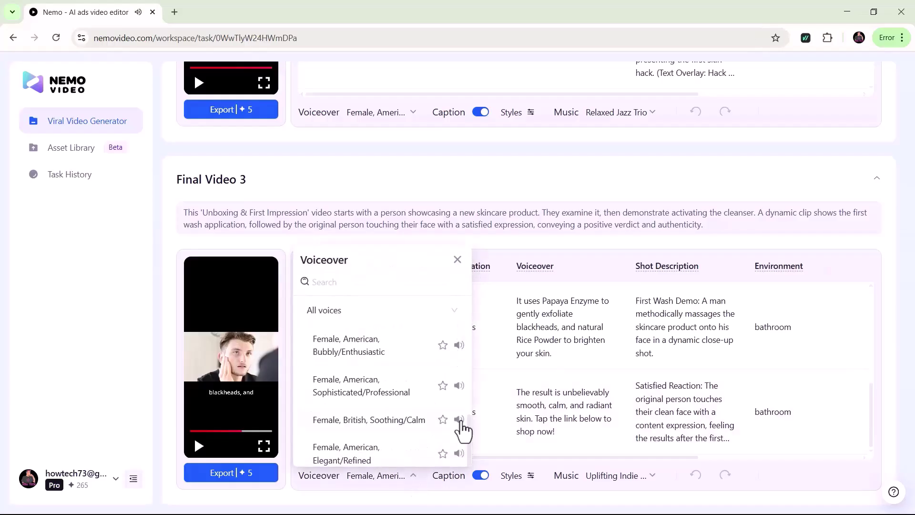
- Give Final Video 3's captions a yellow-highlight style and play the preview
left_click(529, 475)
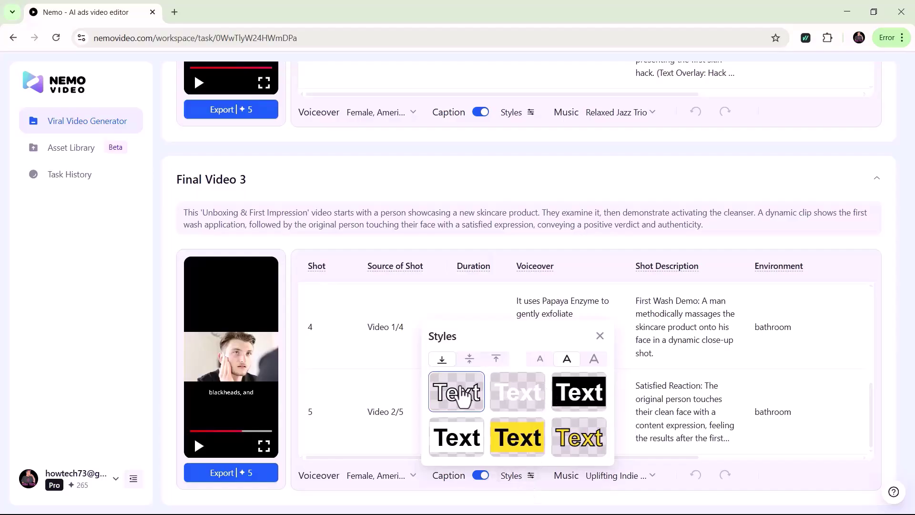
left_click(538, 407)
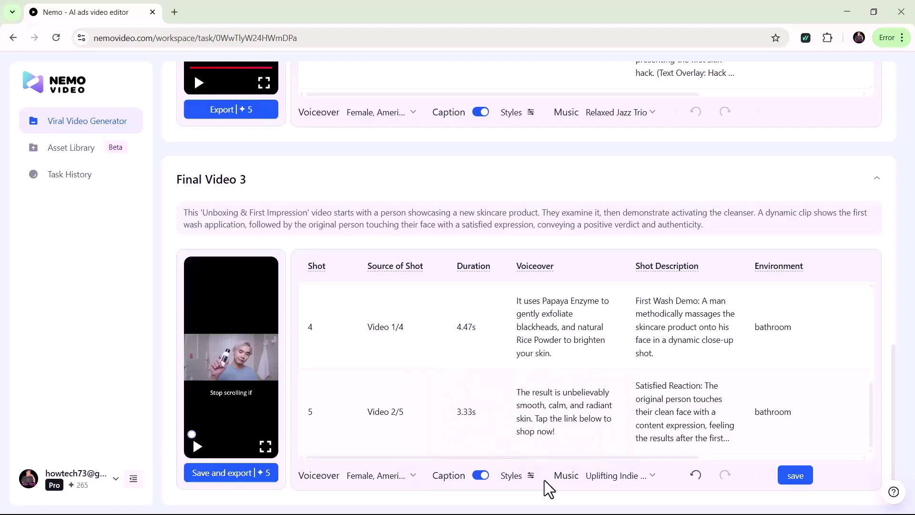
left_click(234, 454)
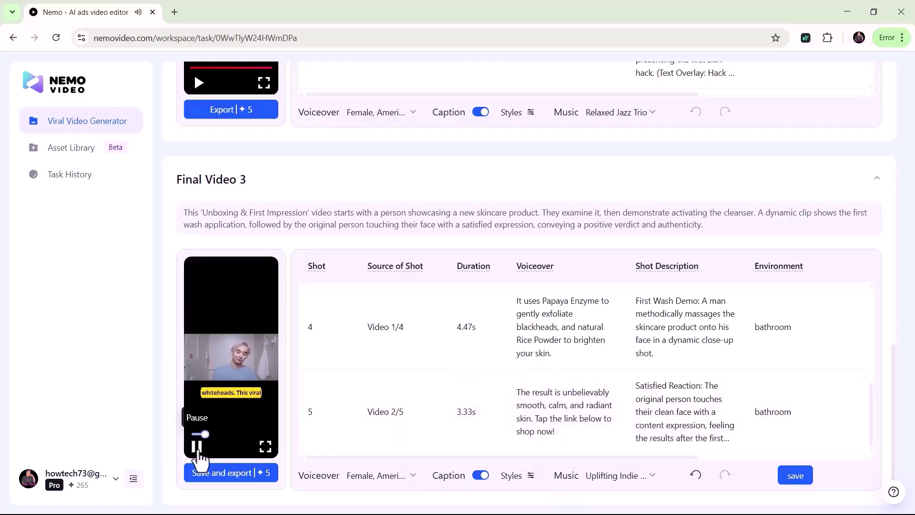
left_click(196, 448)
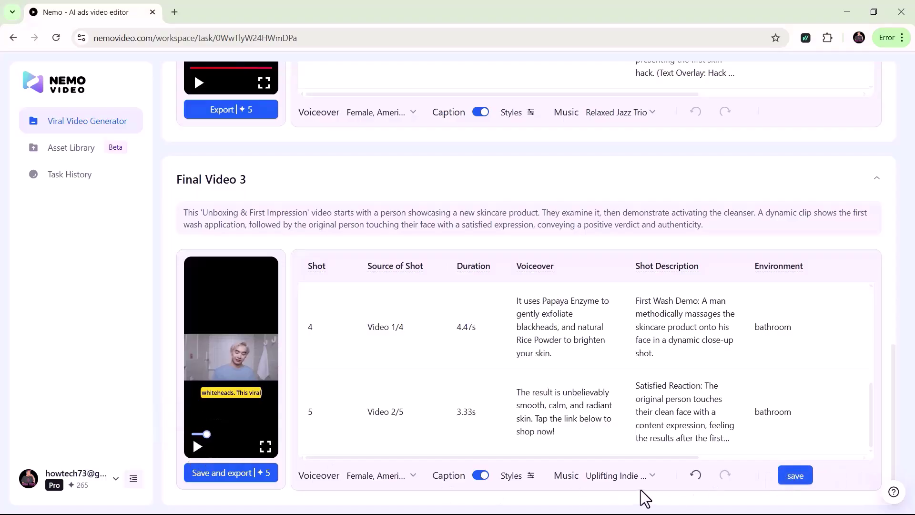
- Sample Upbeat Groovy Funk and Bright & Carefree Piano, then choose Ambient Electronic Pop for Final Video 3
left_click(652, 477)
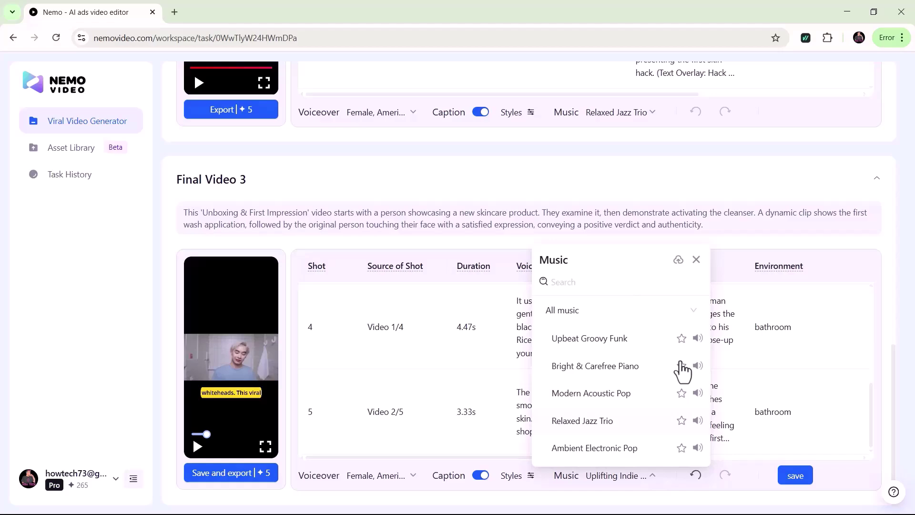
left_click(698, 338)
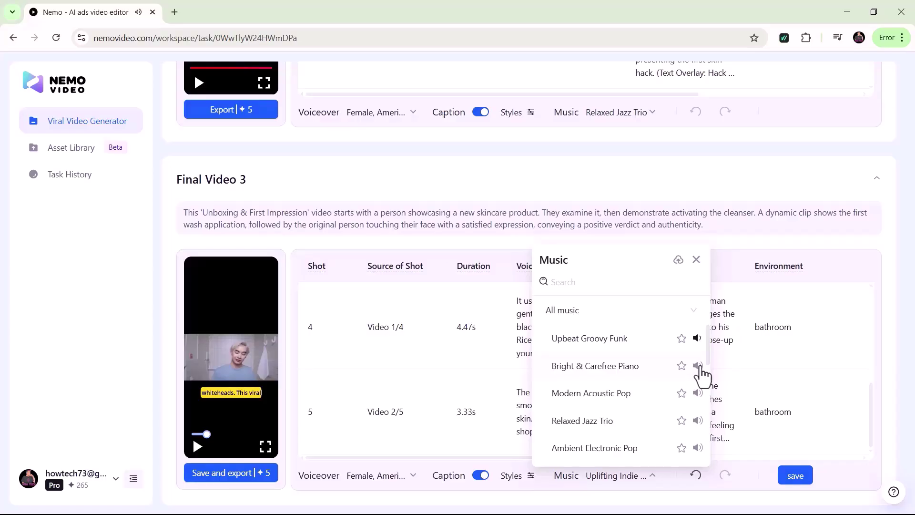
left_click(698, 366)
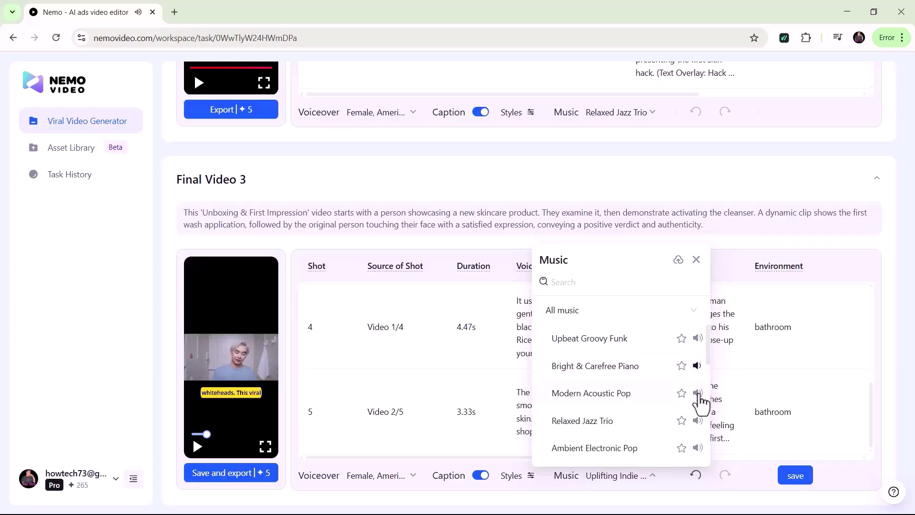
left_click(596, 448)
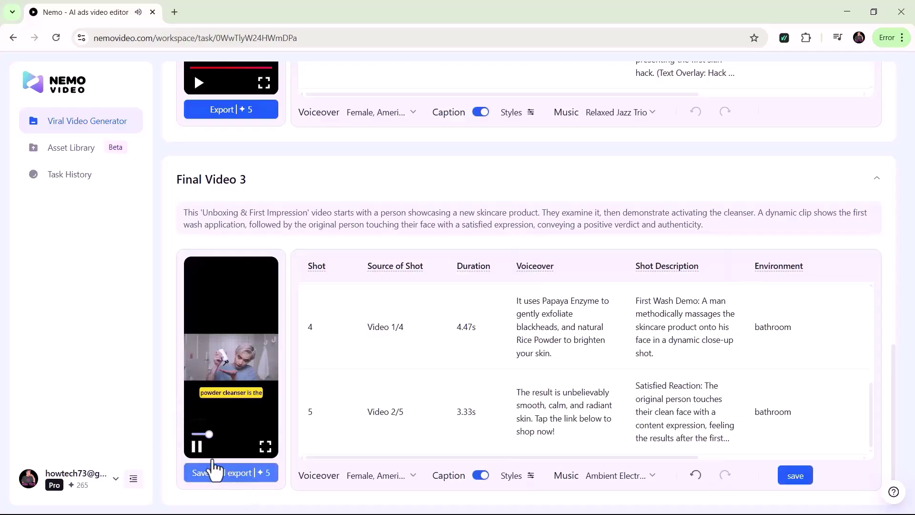
left_click(196, 447)
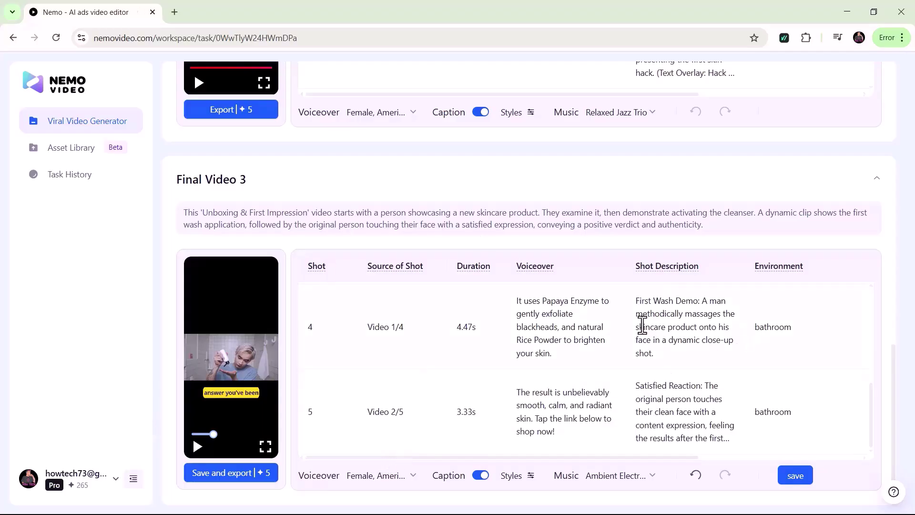
- Check the skin care task's videos in Task History, then return to the nemovideo.com home page
scroll(376, 334, "up", 20)
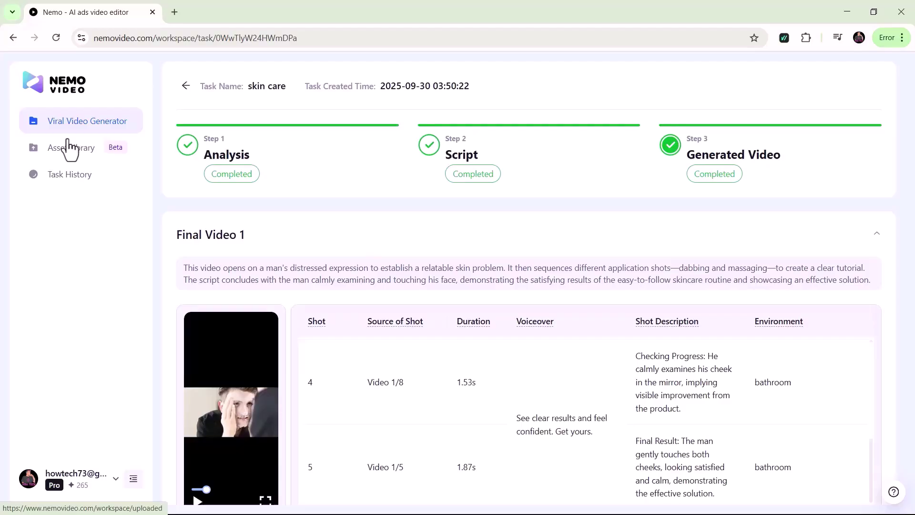
left_click(78, 160)
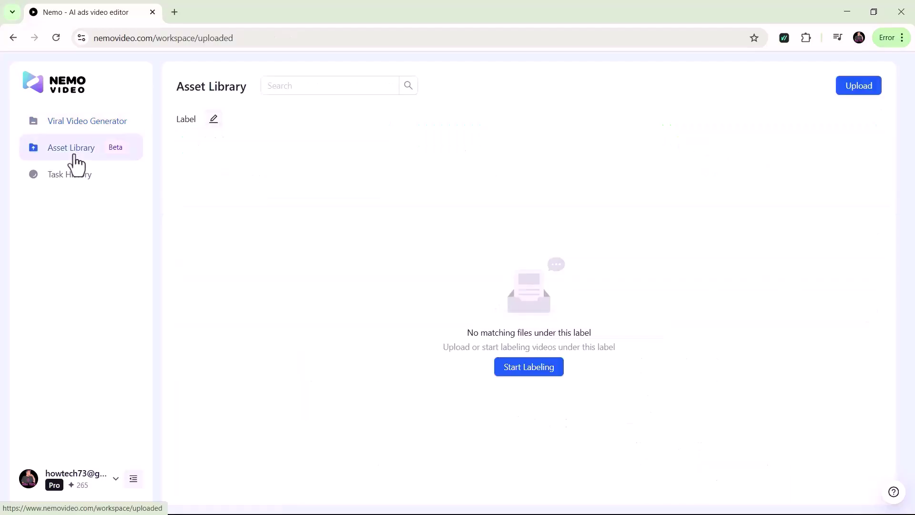
left_click(70, 188)
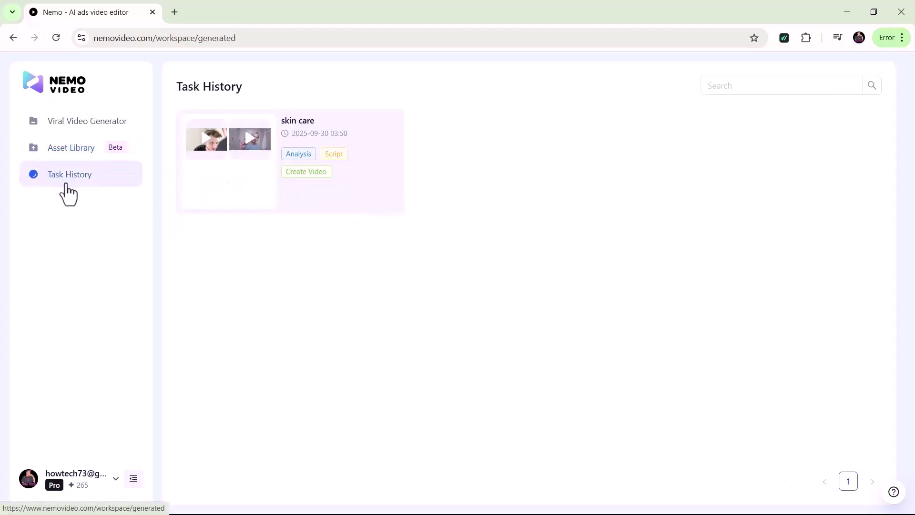
mouse_move(257, 147)
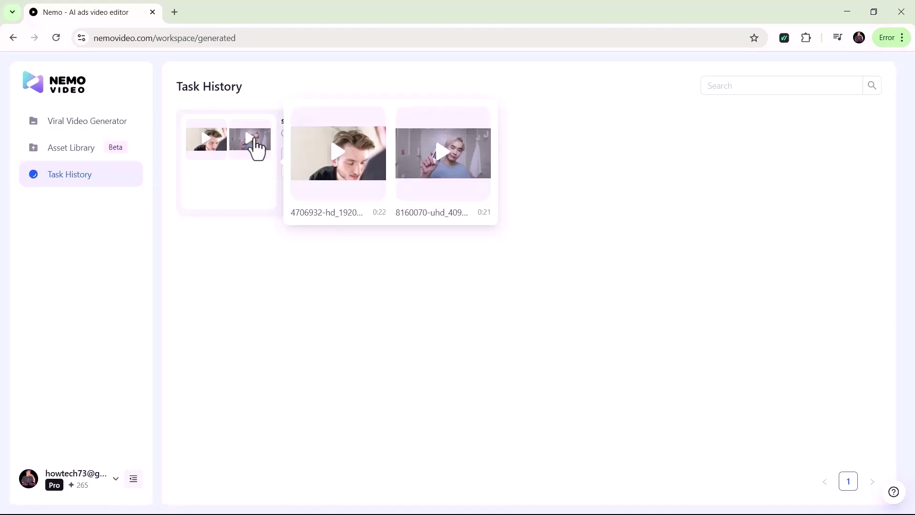
mouse_move(368, 168)
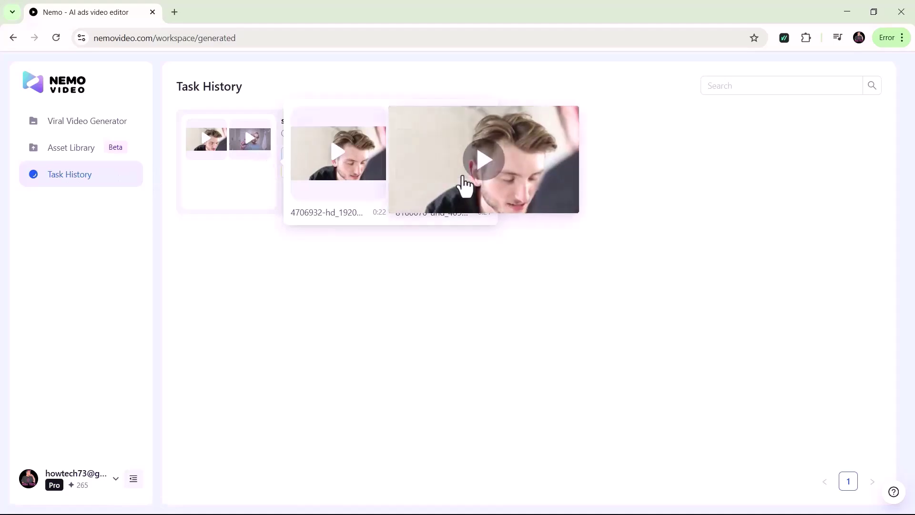
left_click(74, 100)
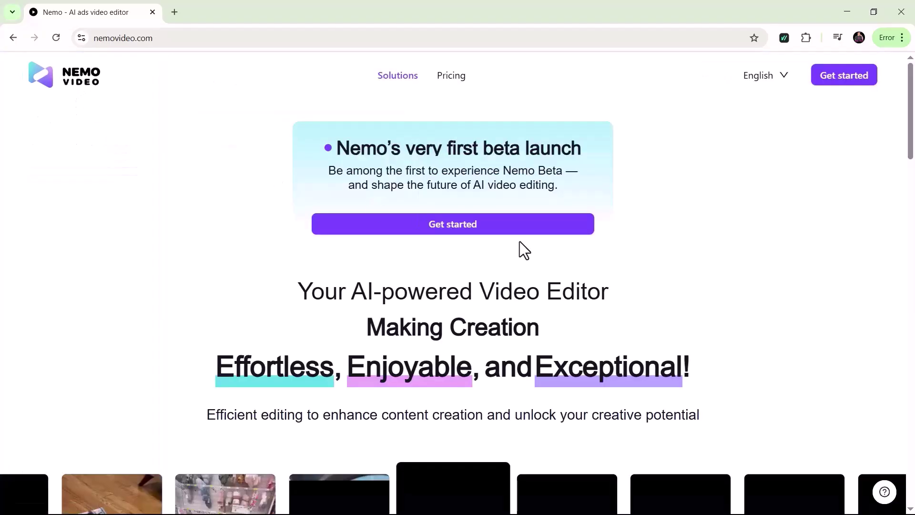
scroll(521, 250, "down", 3)
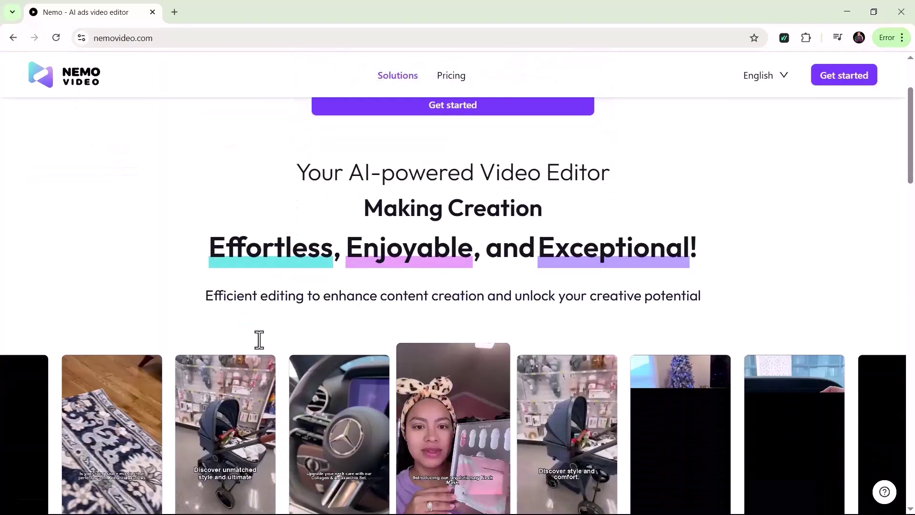
scroll(260, 341, "down", 3)
scroll(259, 341, "down", 1)
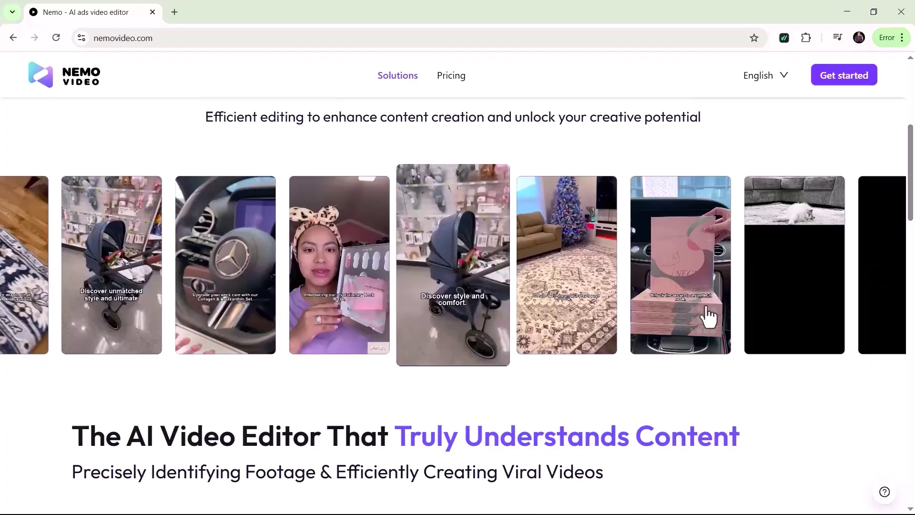
scroll(221, 300, "down", 5)
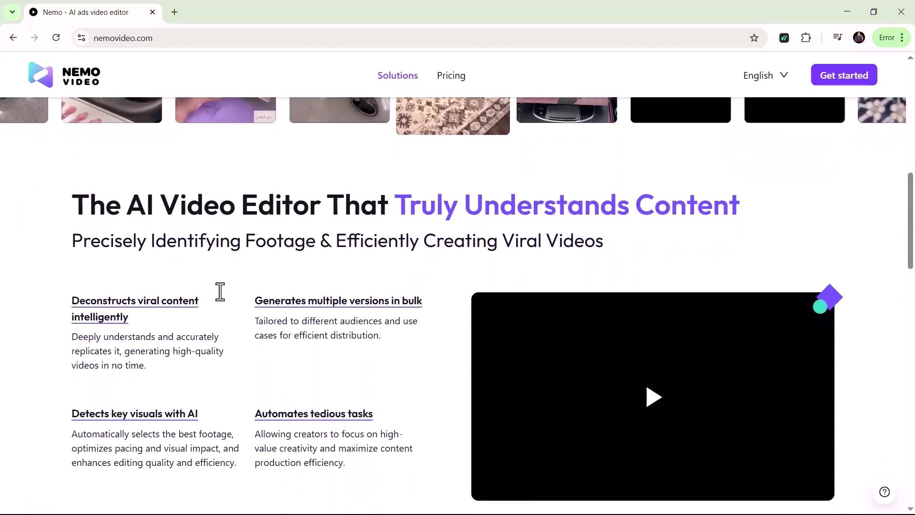
scroll(218, 292, "up", 5)
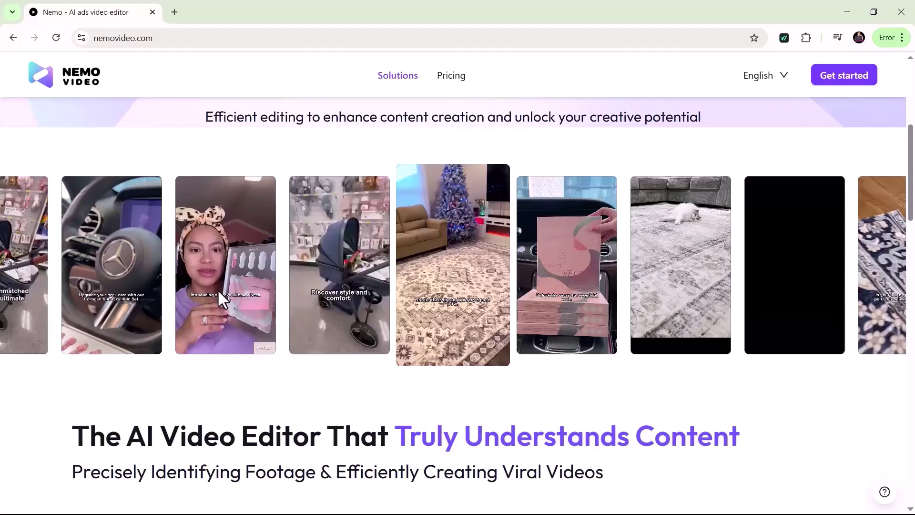